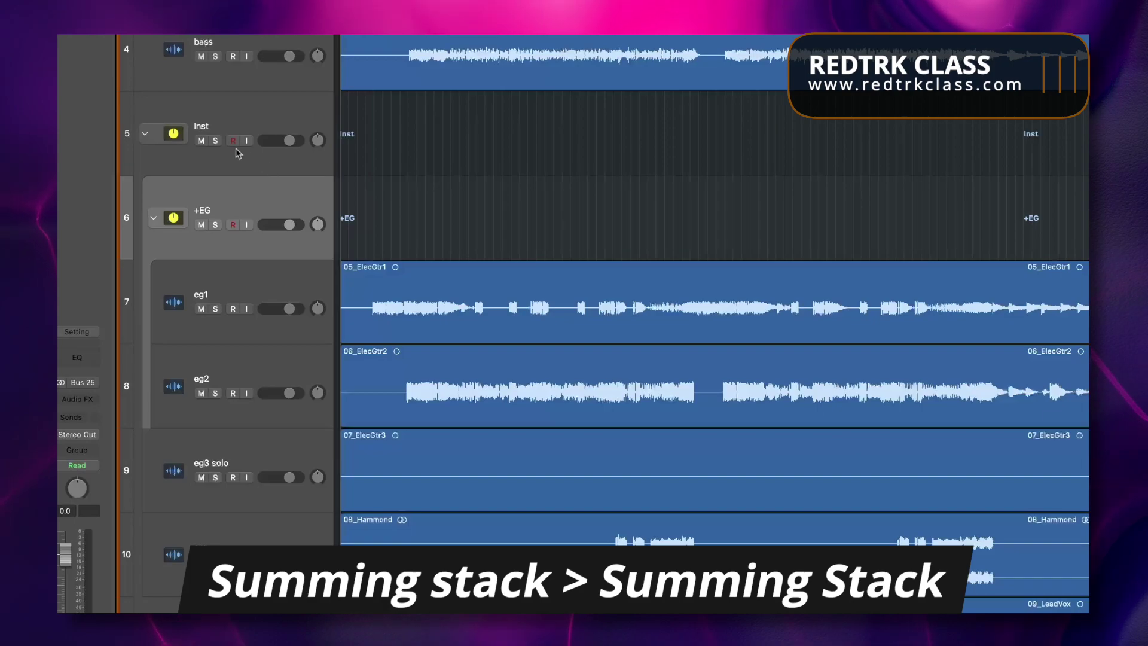
- Examine the +EG stack nested inside Inst and the tracks contained in the Grand Piano with Pad & Choir stack
{"action": "left_click", "coordinate": [184, 119]}
{"action": "left_click", "coordinate": [246, 189]}
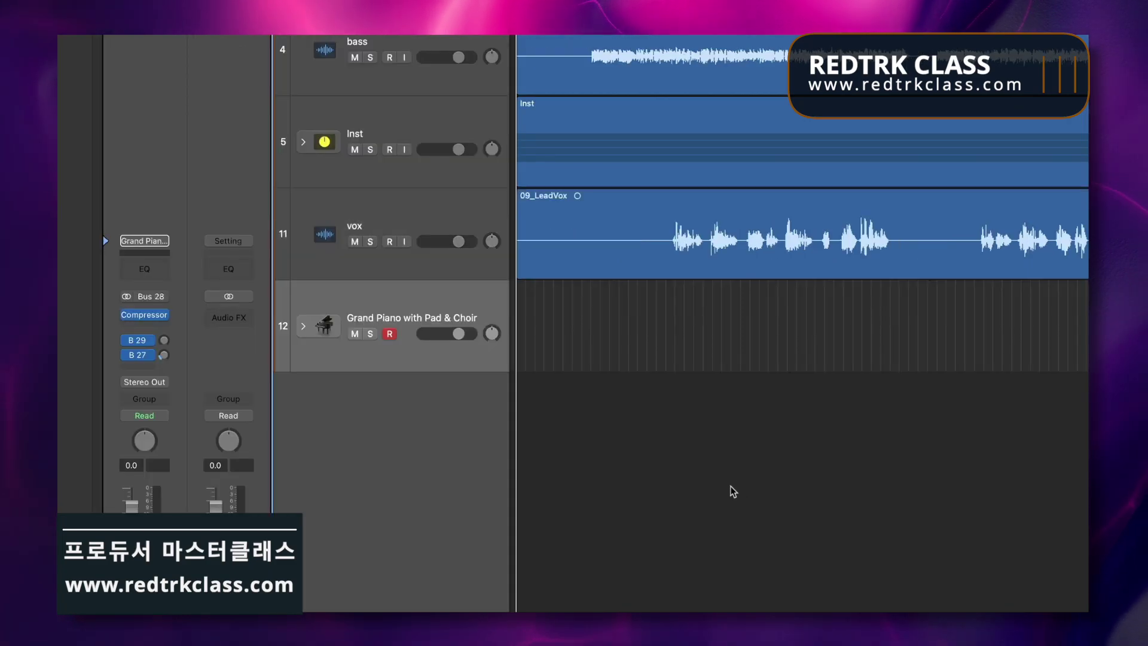
{"action": "left_click", "coordinate": [303, 325]}
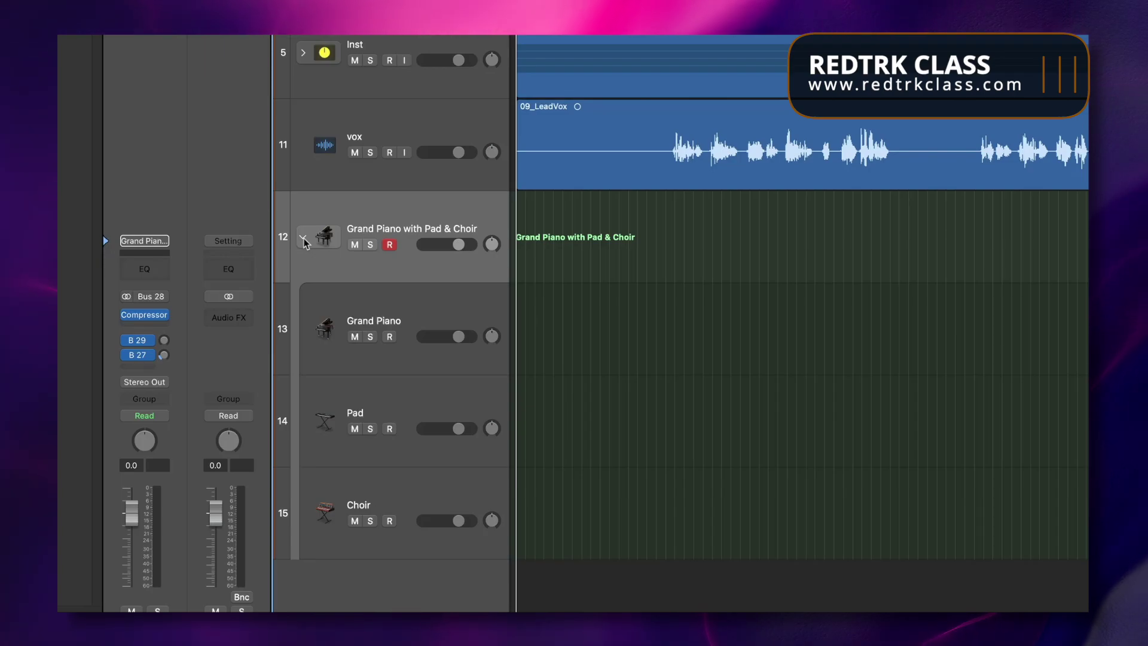
{"action": "left_click", "coordinate": [304, 238]}
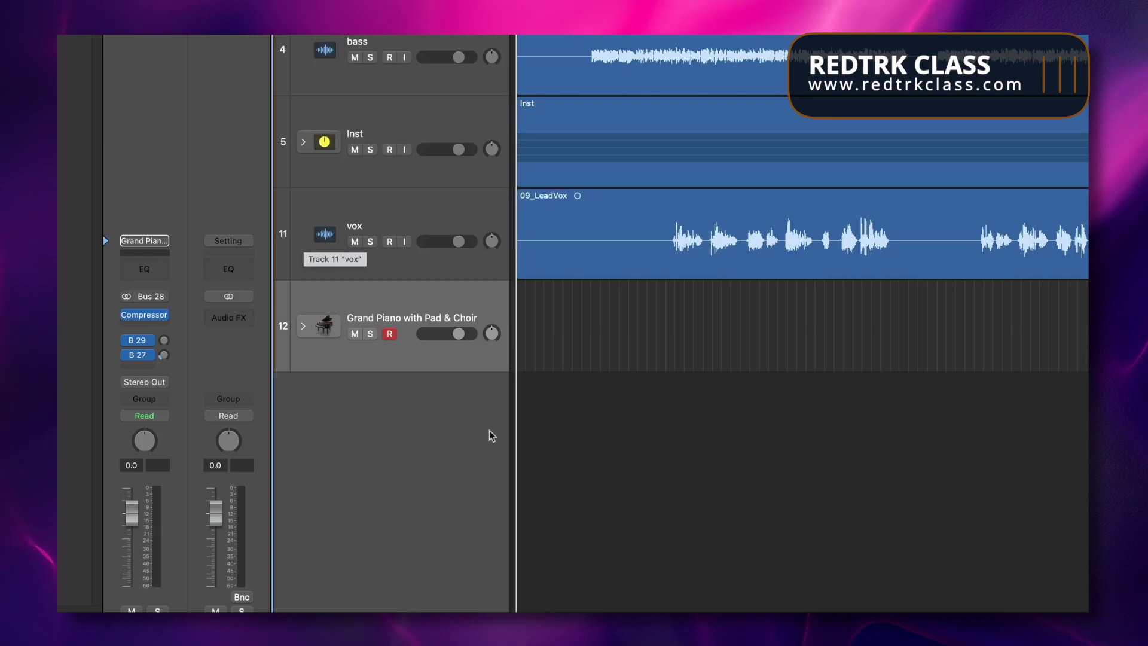
- Add a software instrument track with the Piano & Upright Bass patch below the Grand Piano with Pad & Choir stack
{"action": "double_click", "coordinate": [416, 464]}
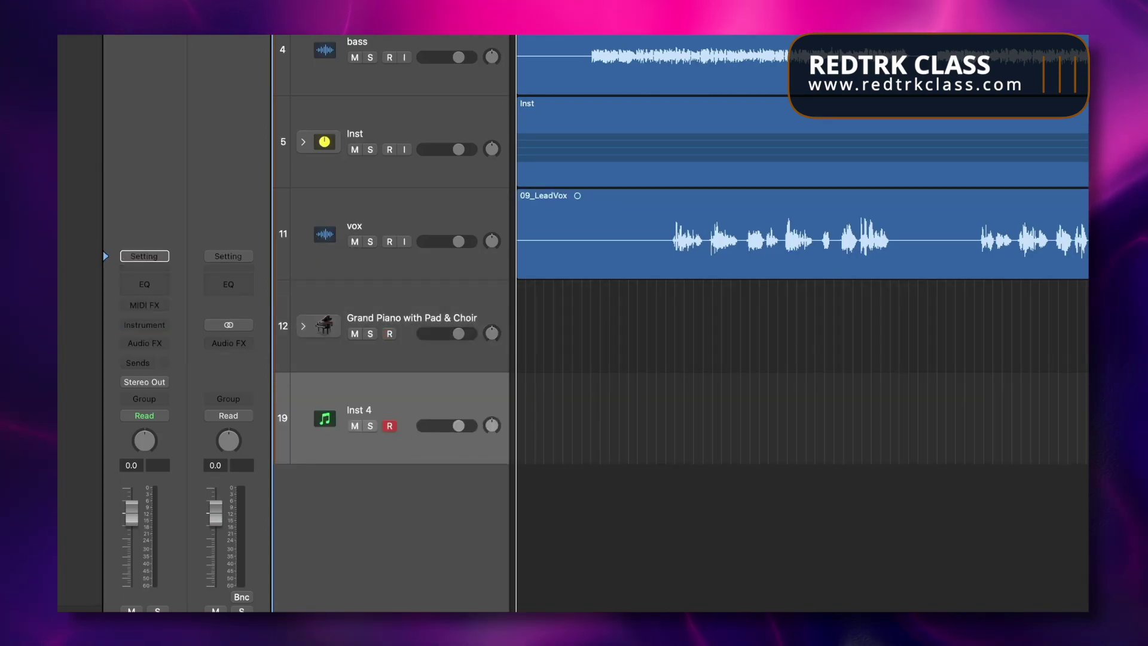
{"action": "left_click", "coordinate": [334, 326]}
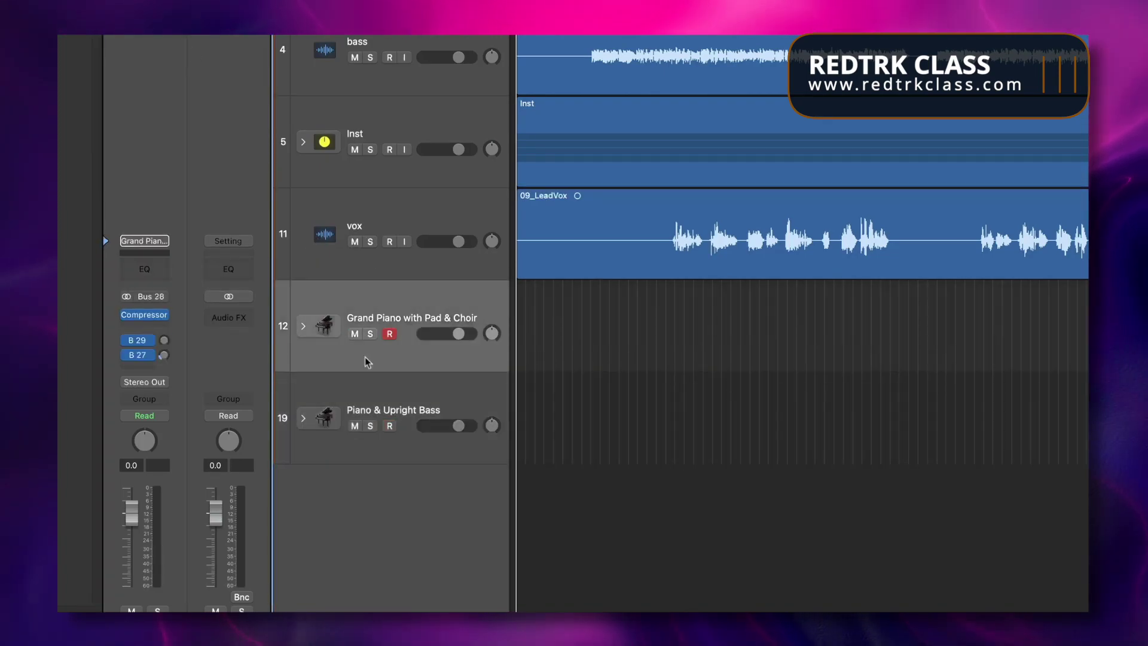
- Group the Grand Piano with Pad & Choir and Piano & Upright Bass stacks into a new track stack
{"action": "left_click", "coordinate": [401, 410]}
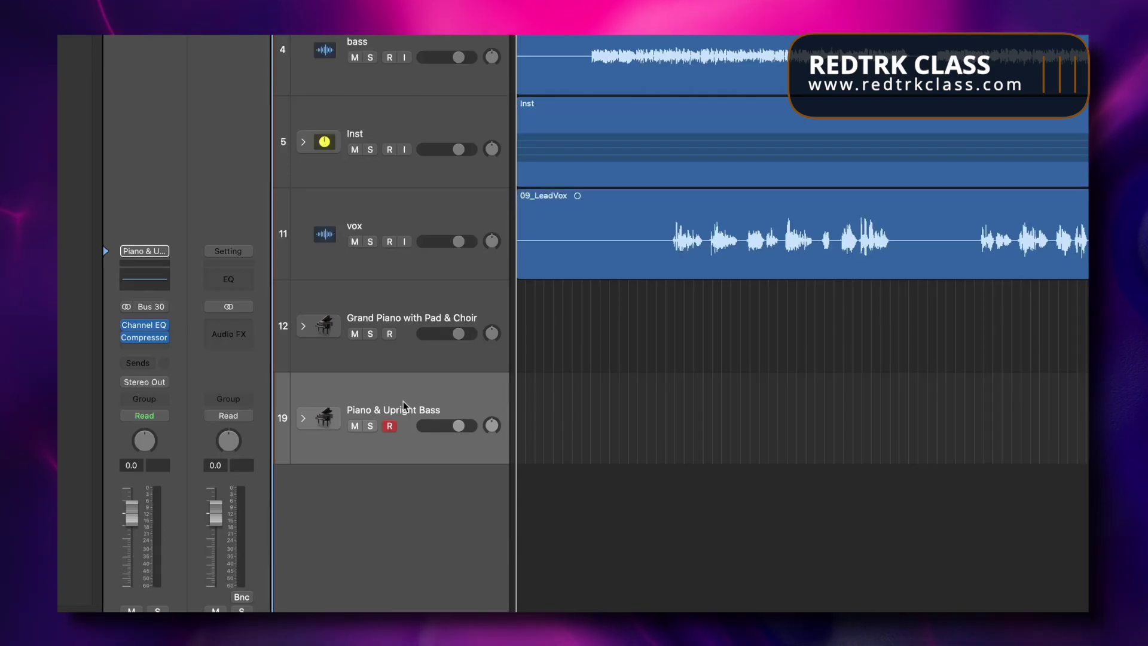
{"action": "left_click", "coordinate": [421, 313], "text": "shift"}
{"action": "right_click", "coordinate": [421, 313]}
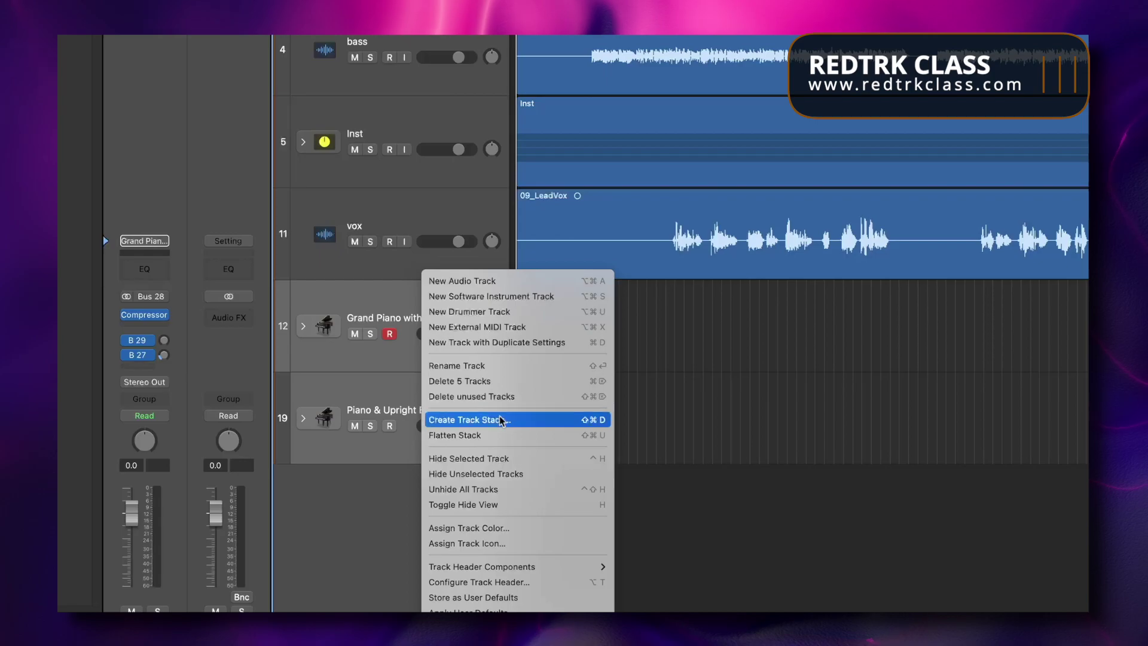
{"action": "left_click", "coordinate": [490, 419]}
{"action": "key", "text": "Return"}
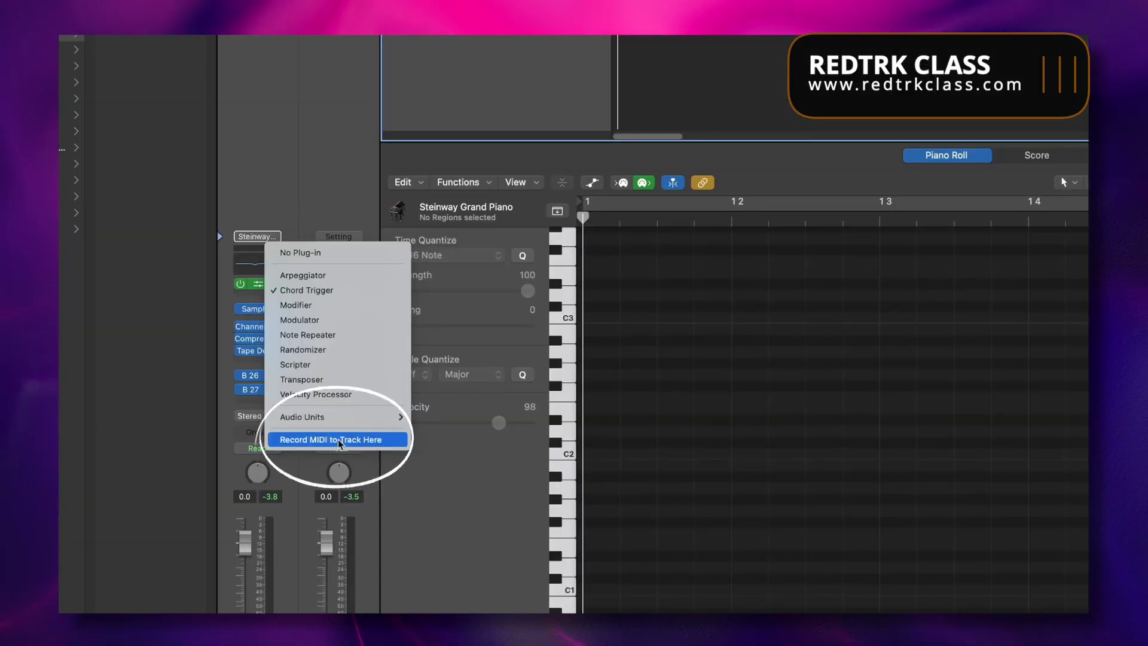
- Set Record MIDI to Track Here after the Chord Trigger plug-in on the Steinway Grand Piano channel, switching it off and on once
{"action": "left_click", "coordinate": [339, 440]}
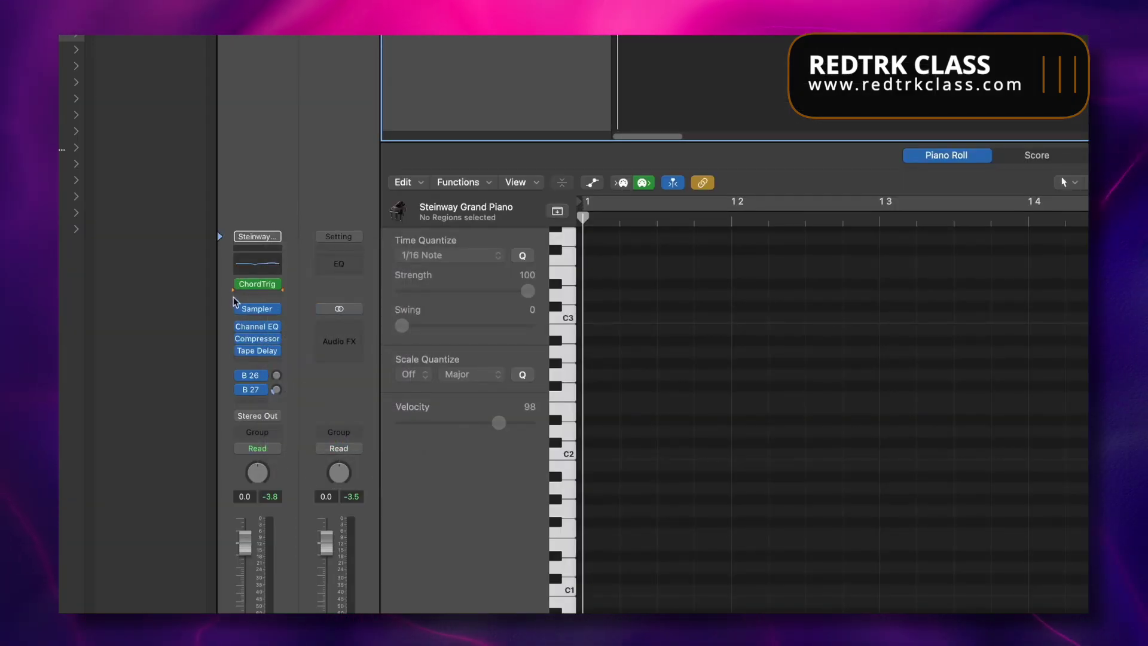
{"action": "left_click", "coordinate": [278, 284]}
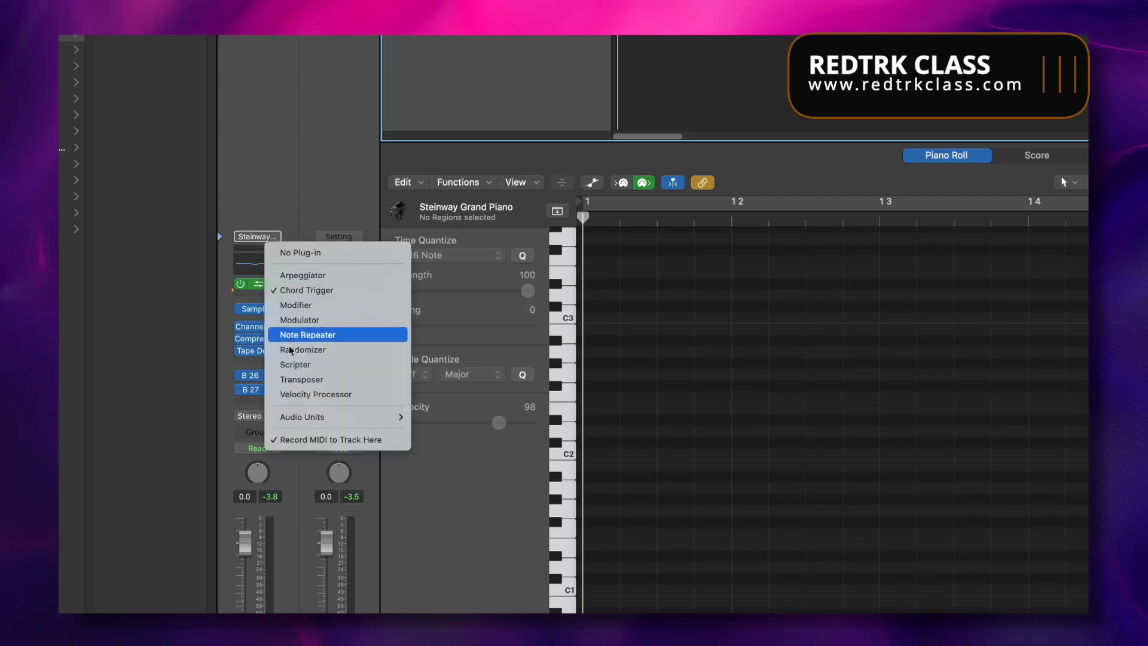
{"action": "left_click", "coordinate": [301, 441]}
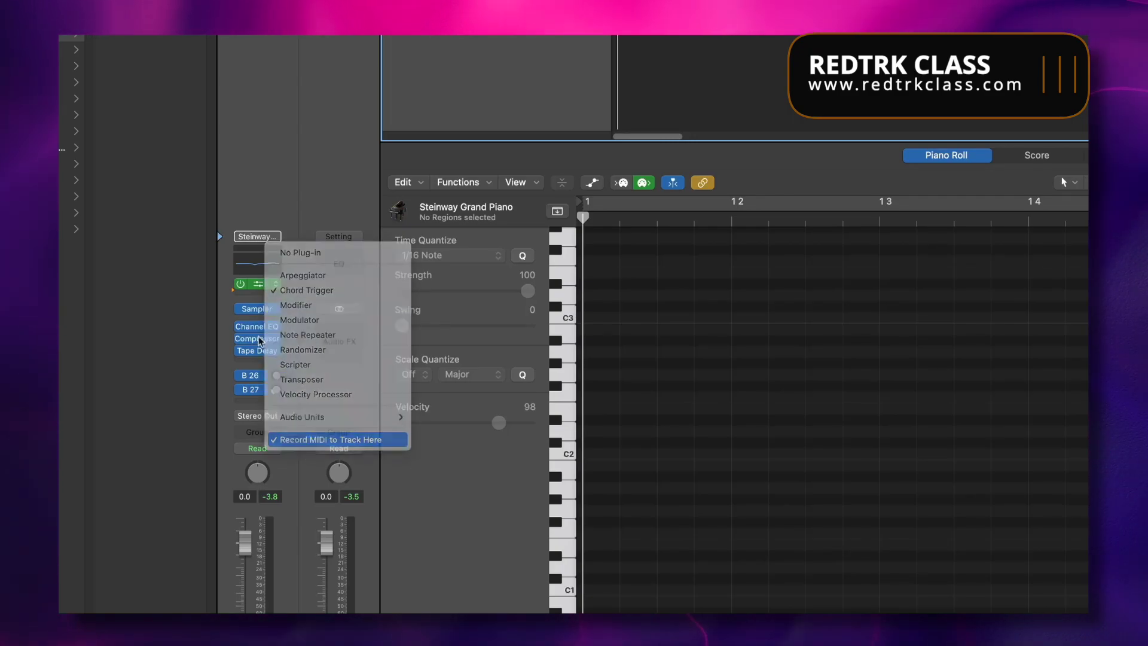
{"action": "left_click", "coordinate": [276, 285]}
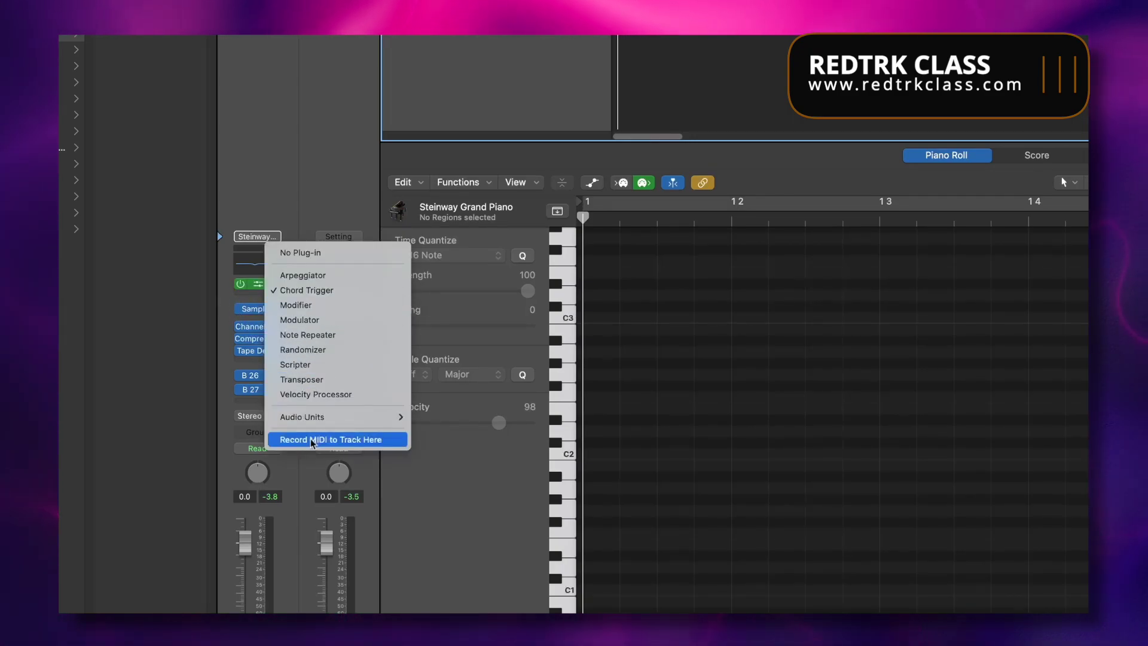
{"action": "left_click", "coordinate": [322, 441]}
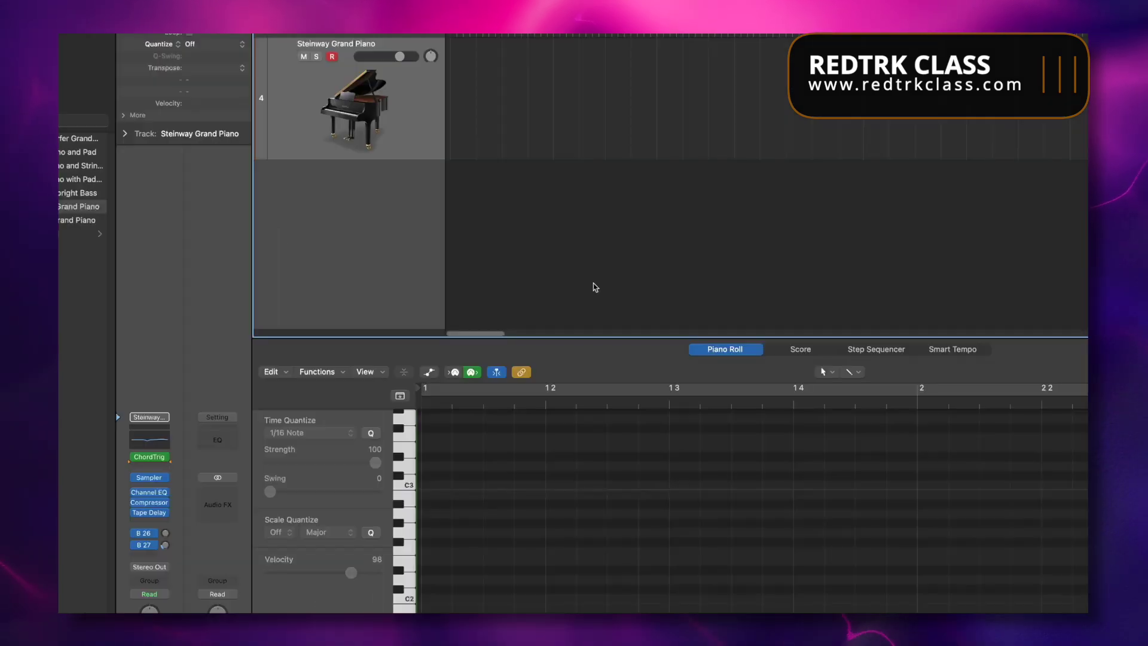
- Record a short chord passage from the start of the Steinway Grand Piano track
{"action": "key", "text": "r"}
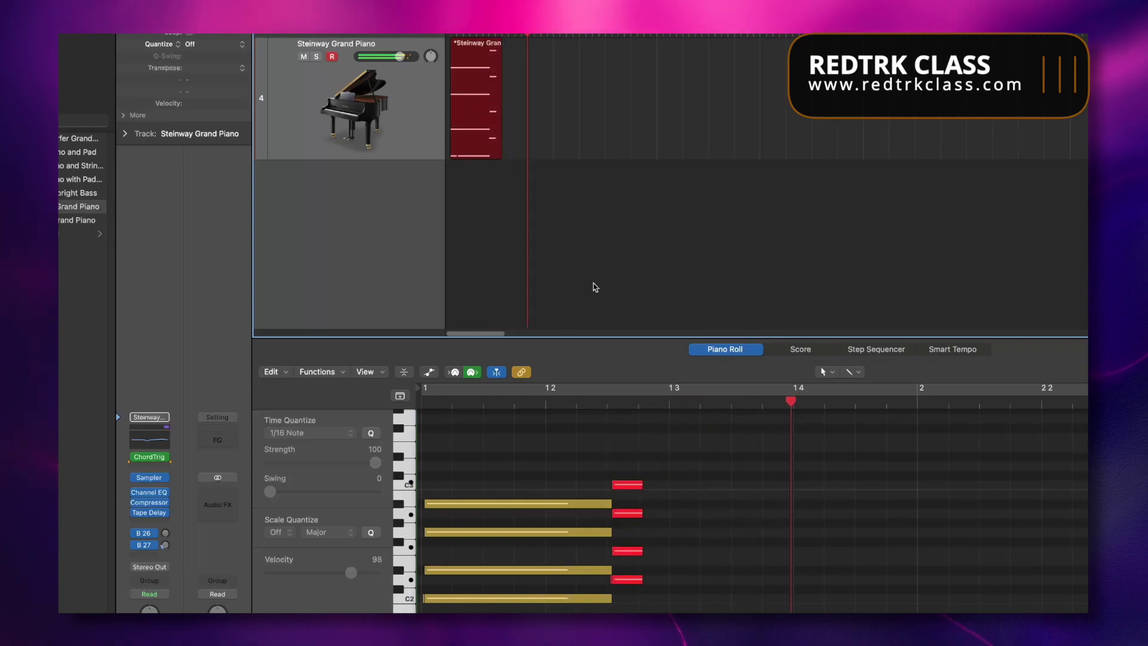
{"action": "key", "text": "space"}
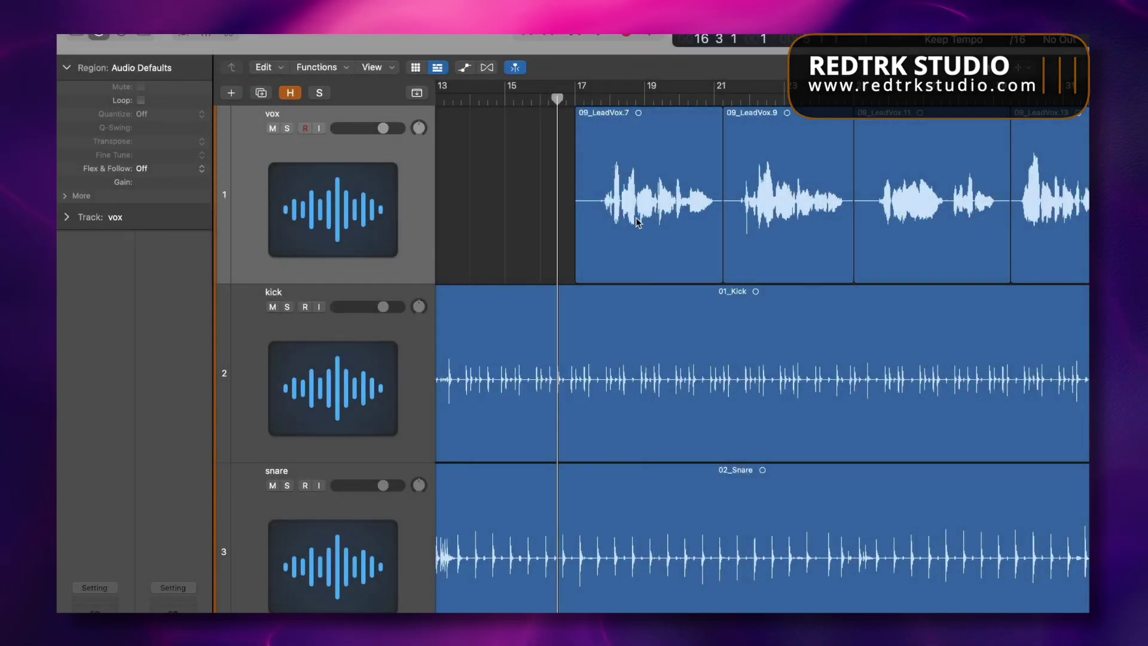
- Lower the region gain of the vocal region 09_LeadVox.7 to -2.2 dB
{"action": "left_click", "coordinate": [635, 209]}
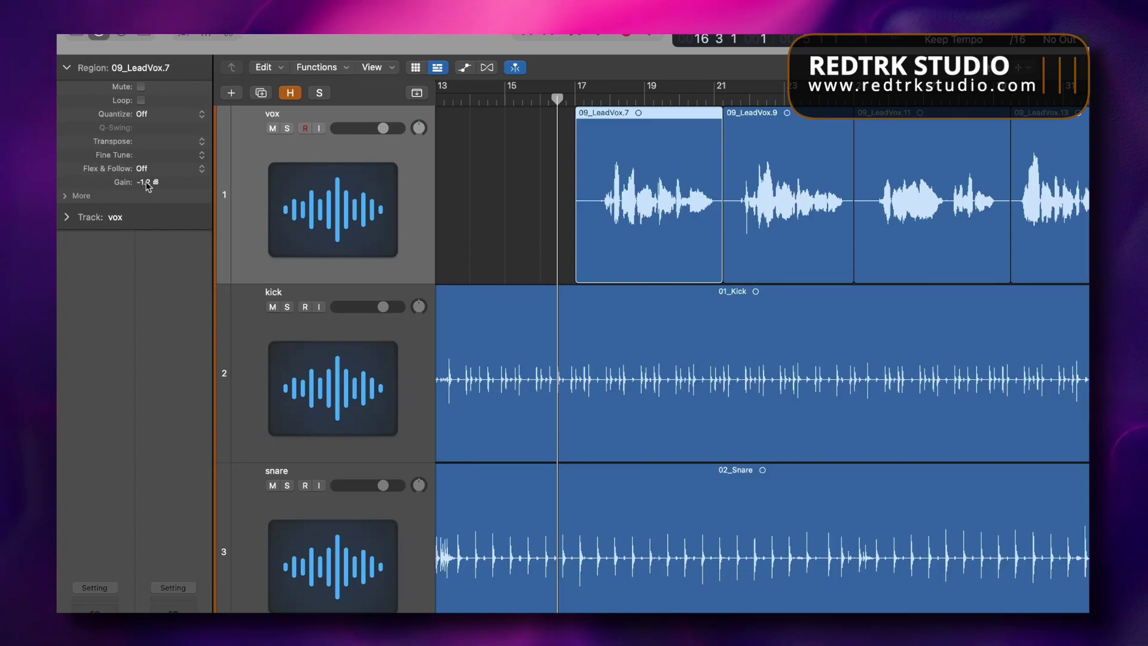
{"action": "left_click_drag", "start_coordinate": [154, 206], "coordinate": [156, 203]}
{"action": "left_click", "coordinate": [504, 208]}
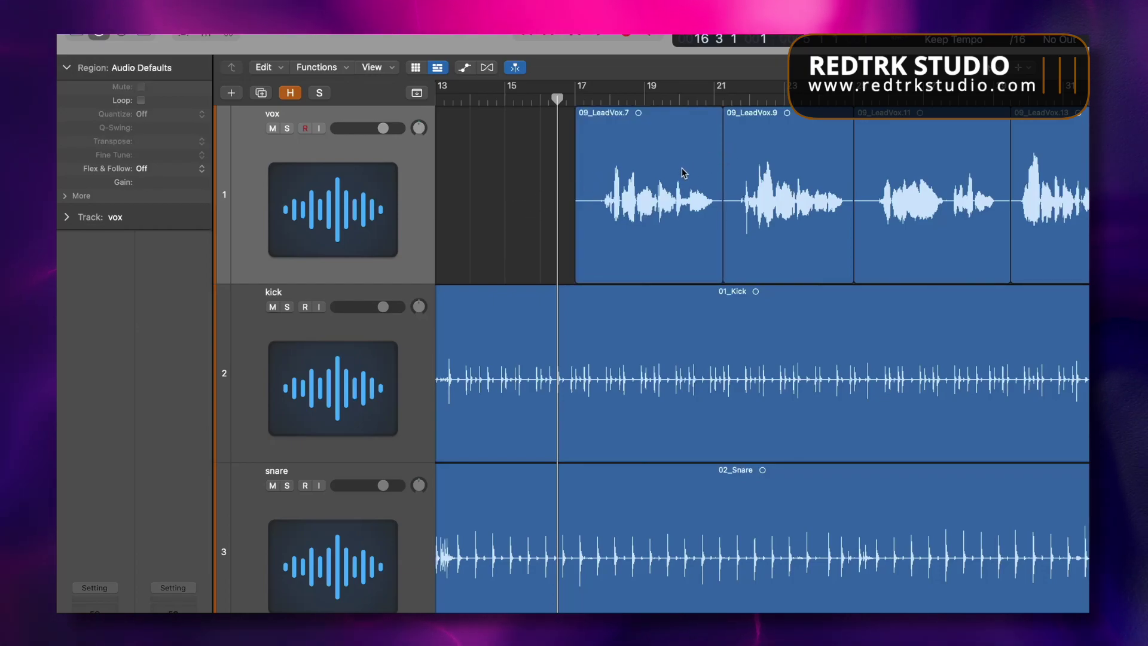
{"action": "key", "text": "t"}
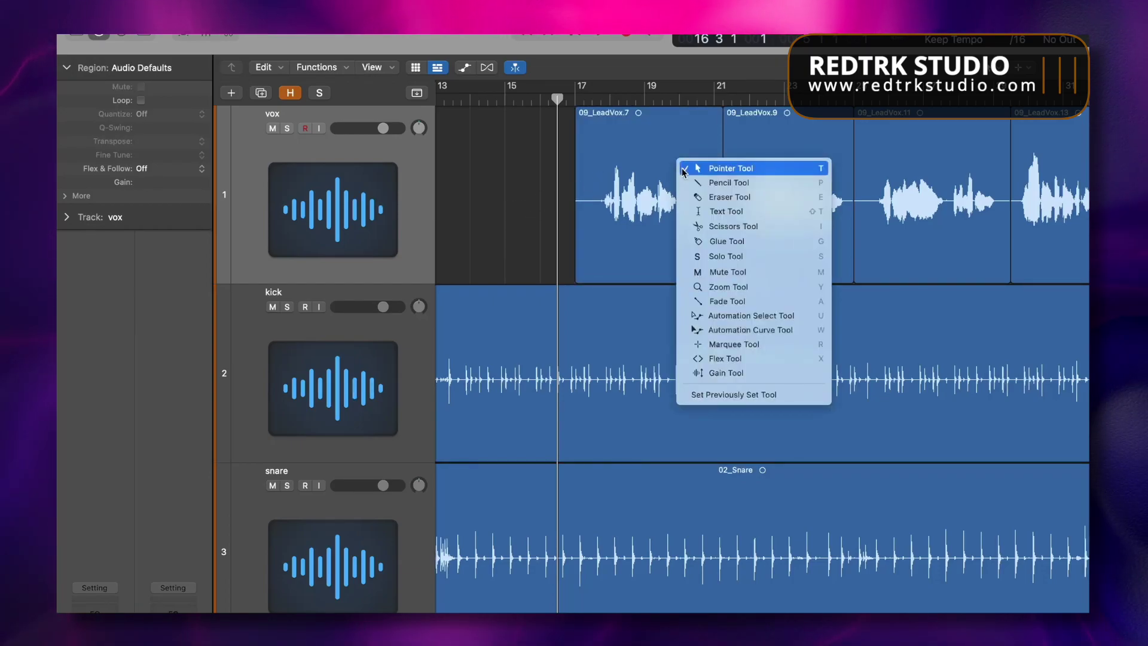
{"action": "left_click", "coordinate": [729, 374]}
{"action": "left_click", "coordinate": [628, 191]}
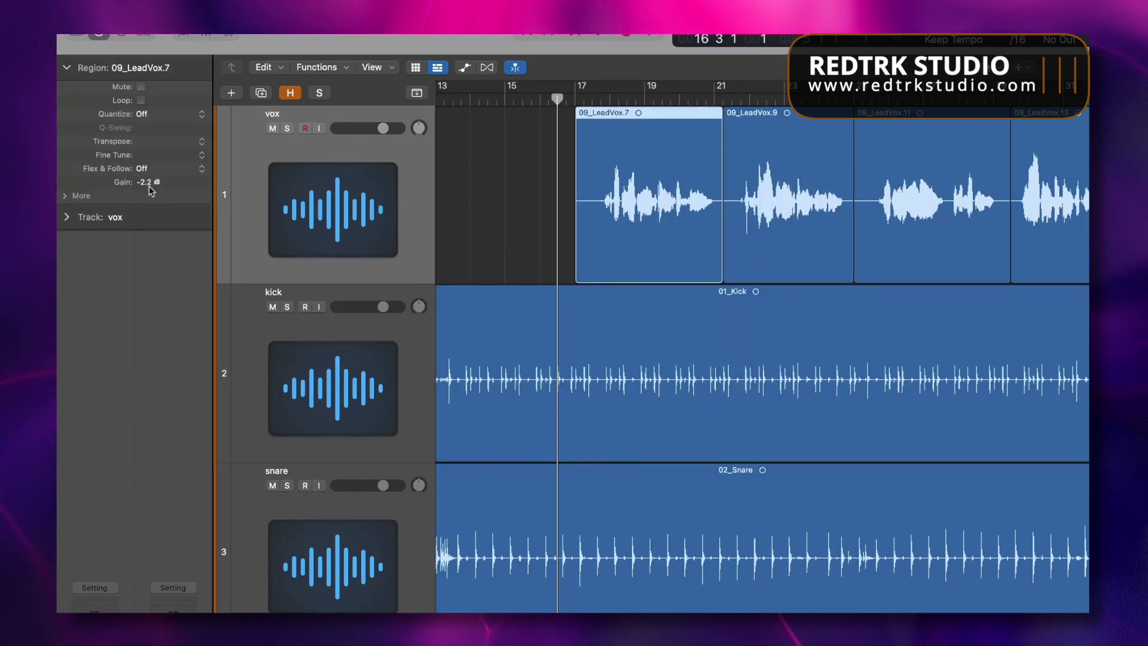
{"action": "left_click", "coordinate": [490, 200]}
- Lower the gain of 09_LeadVox.7 to about -4.6 dB directly on the region with the Gain tool
{"action": "key", "text": "t"}
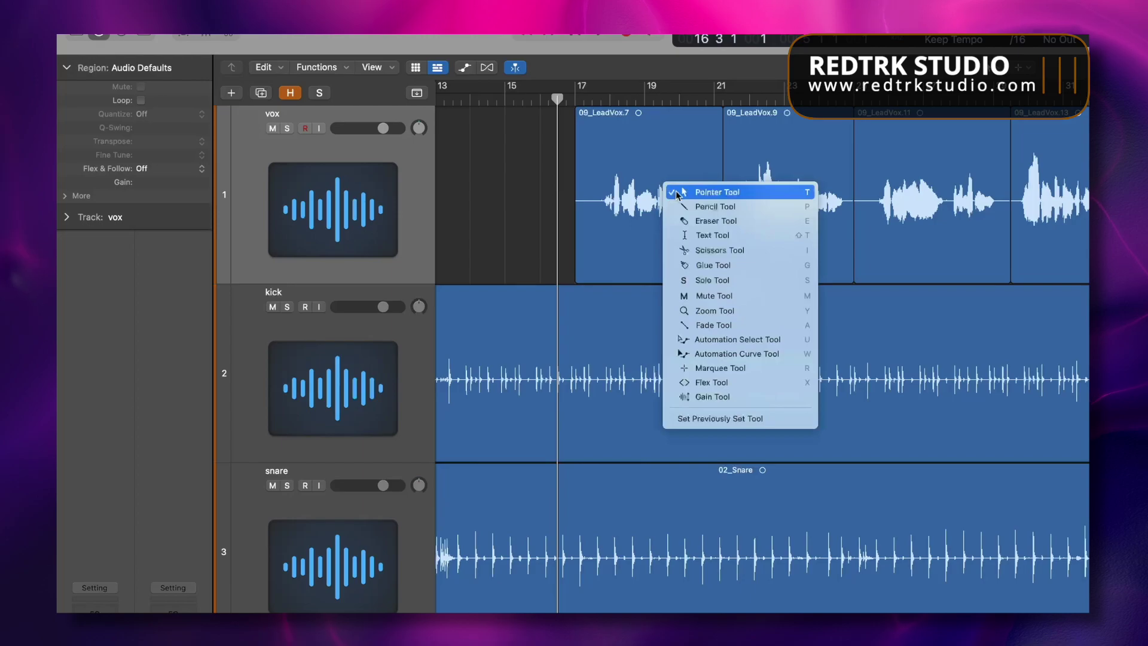
{"action": "left_click", "coordinate": [777, 397]}
{"action": "left_click_drag", "start_coordinate": [422, 233], "coordinate": [422, 241]}
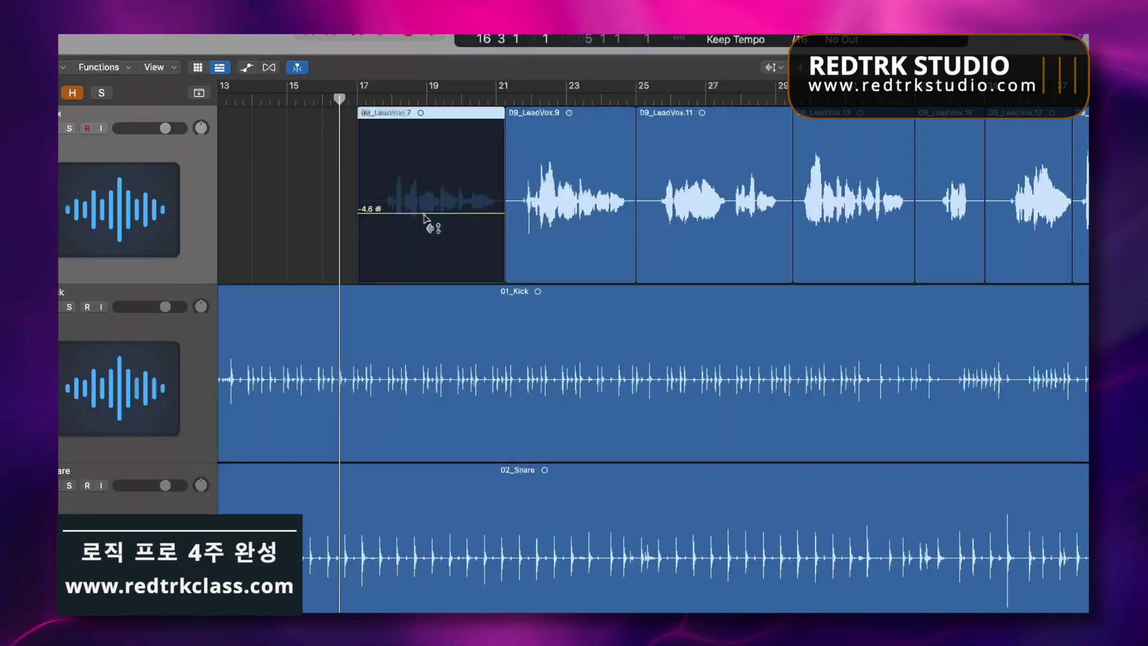
- Raise the gain of vocal regions 09_LeadVox.9 and 09_LeadVox.15, and lower it on 09_LeadVox.11, 09_LeadVox.13 and 09_LeadVox.17
{"action": "left_click_drag", "start_coordinate": [576, 205], "coordinate": [585, 193]}
{"action": "left_click_drag", "start_coordinate": [680, 200], "coordinate": [684, 218]}
{"action": "left_click_drag", "start_coordinate": [818, 209], "coordinate": [826, 216]}
{"action": "left_click_drag", "start_coordinate": [957, 206], "coordinate": [951, 164]}
{"action": "left_click_drag", "start_coordinate": [1039, 200], "coordinate": [1033, 213]}
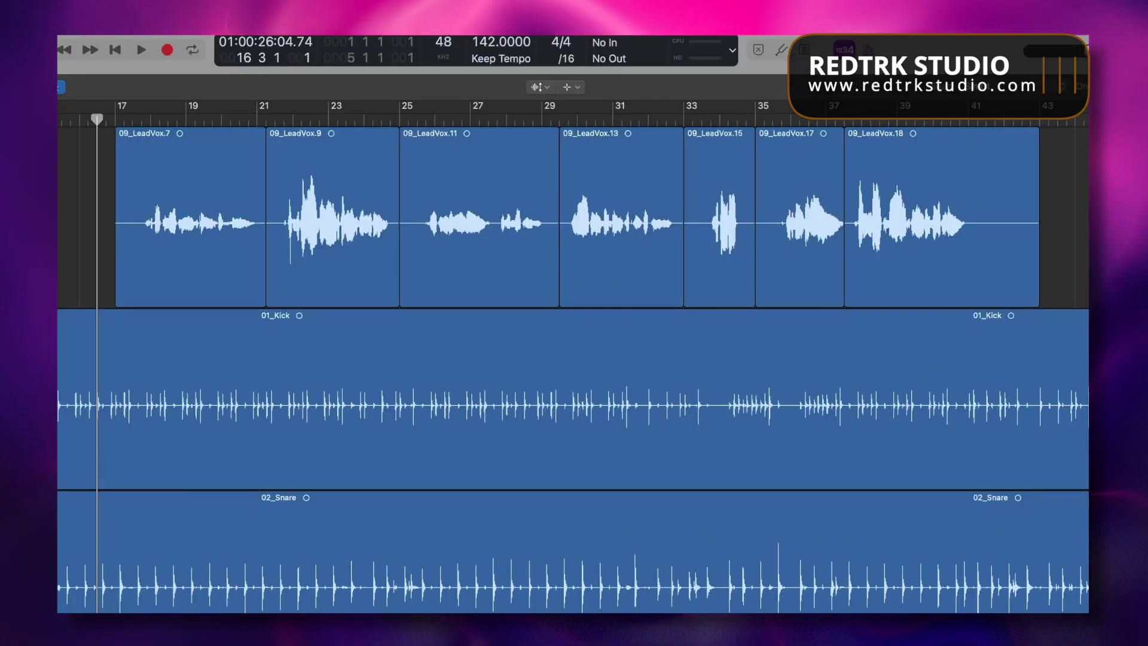
- Try to lower the gain of the vocal regions 09_LeadVox.7 through 09_LeadVox.13 together
{"action": "left_click_drag", "start_coordinate": [76, 190], "coordinate": [610, 189]}
{"action": "left_click_drag", "start_coordinate": [613, 241], "coordinate": [625, 248]}
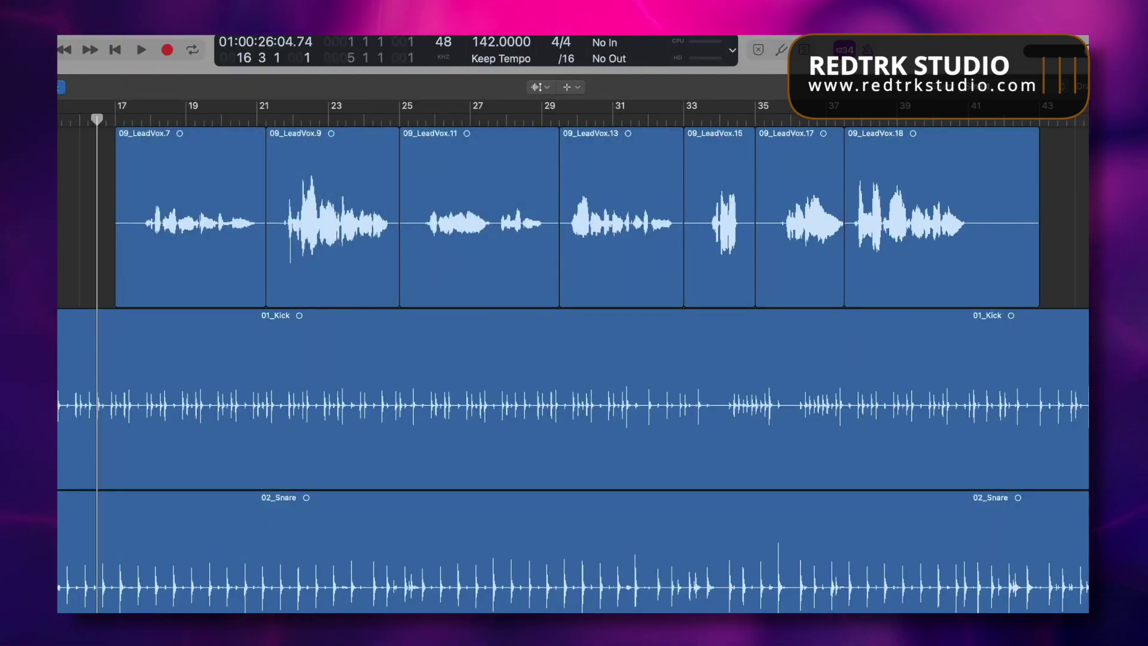
- Select 09_LeadVox.9, 09_LeadVox.17 and 09_LeadVox.18 together and lower their gain in one adjustment
{"action": "left_click", "coordinate": [328, 188]}
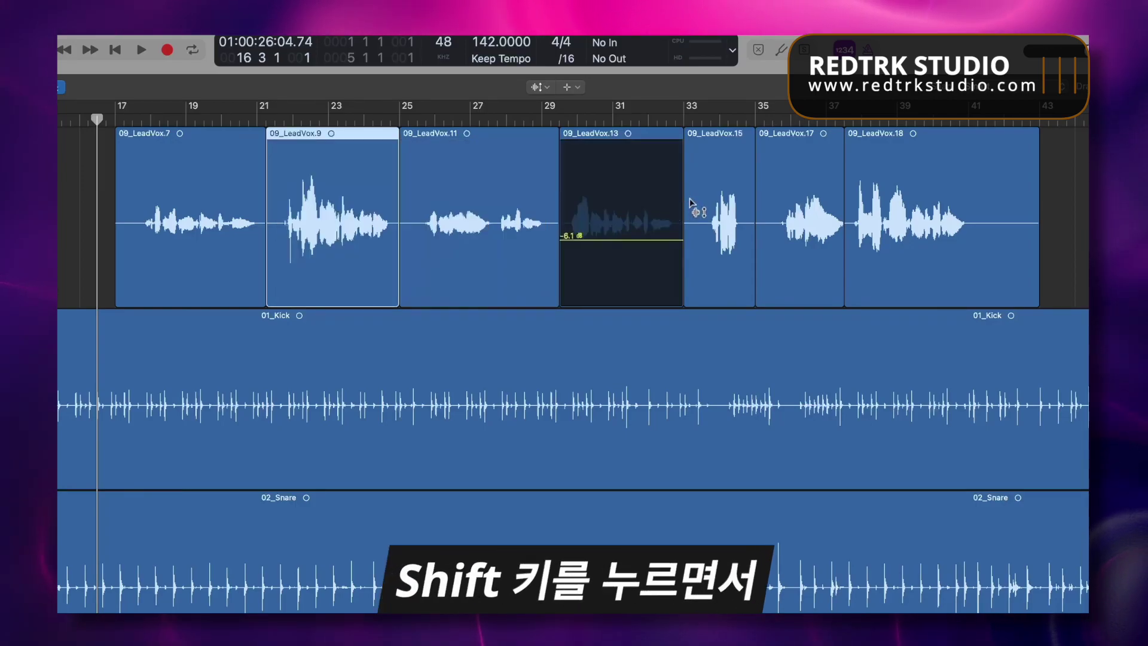
{"action": "left_click", "coordinate": [810, 198], "text": "shift"}
{"action": "left_click", "coordinate": [910, 197], "text": "shift"}
{"action": "left_click_drag", "start_coordinate": [904, 229], "coordinate": [912, 257]}
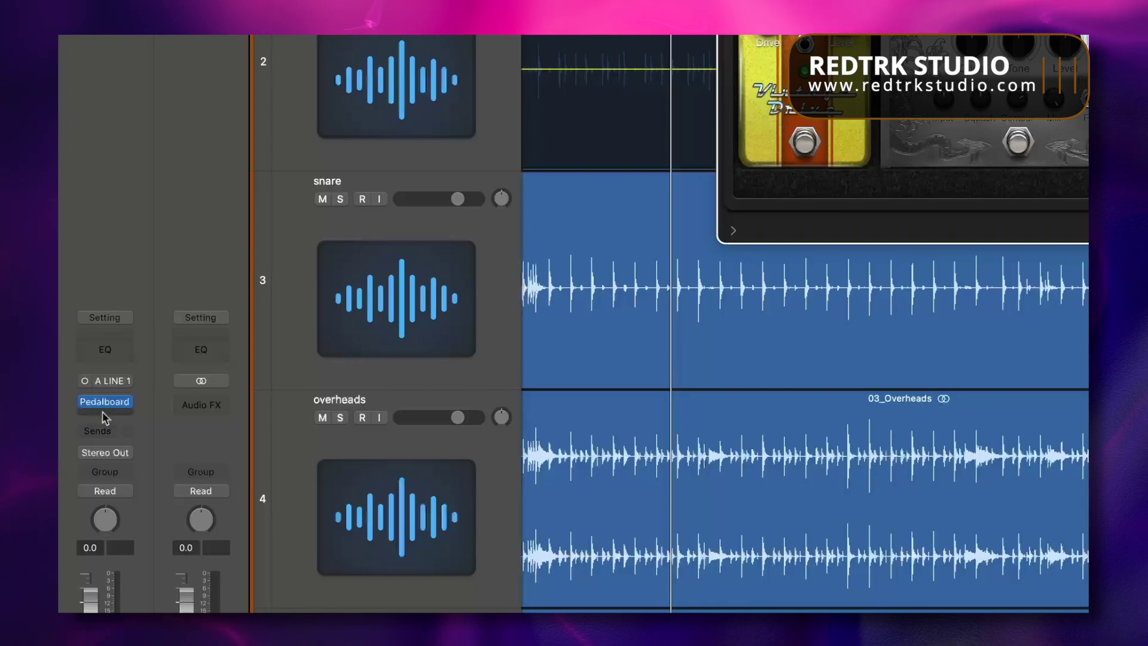
- Insert the mono Candy Fuzz distortion stompbox as a separate effect after Pedalboard on the vox channel
{"action": "left_click", "coordinate": [103, 411]}
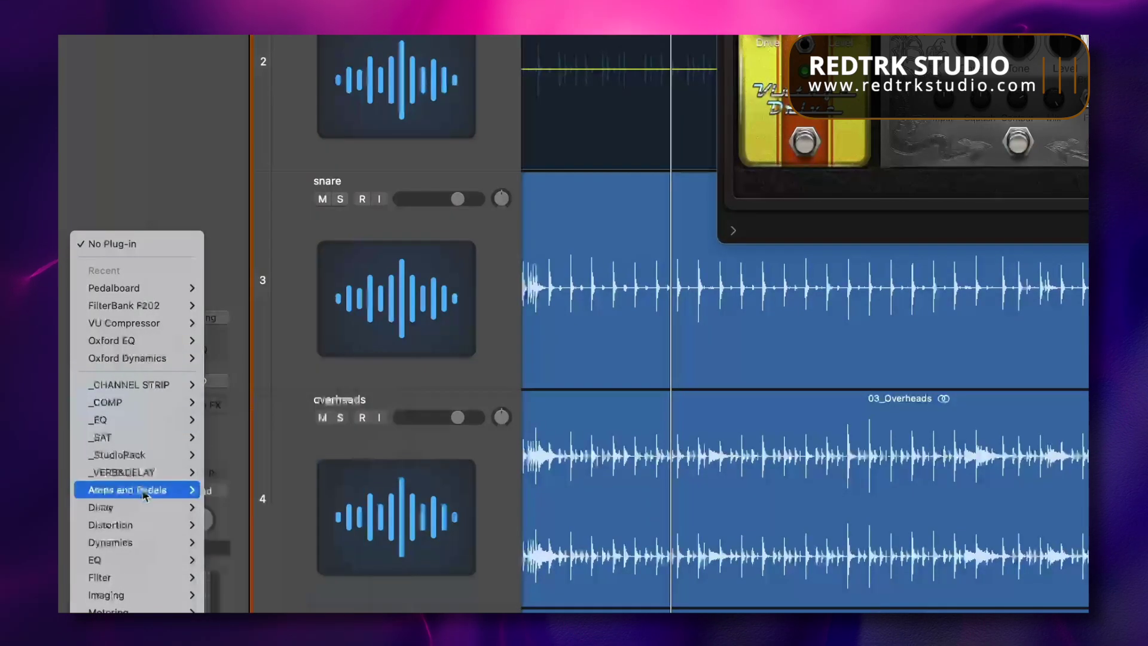
{"action": "mouse_move", "coordinate": [143, 492]}
{"action": "mouse_move", "coordinate": [309, 166]}
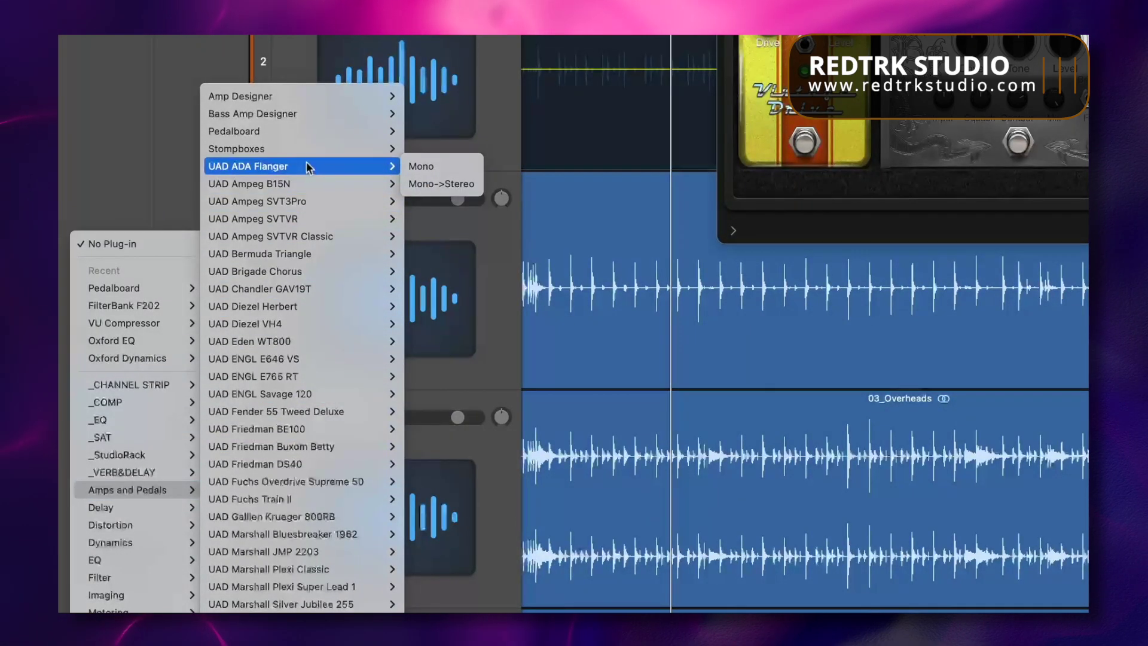
{"action": "mouse_move", "coordinate": [234, 155]}
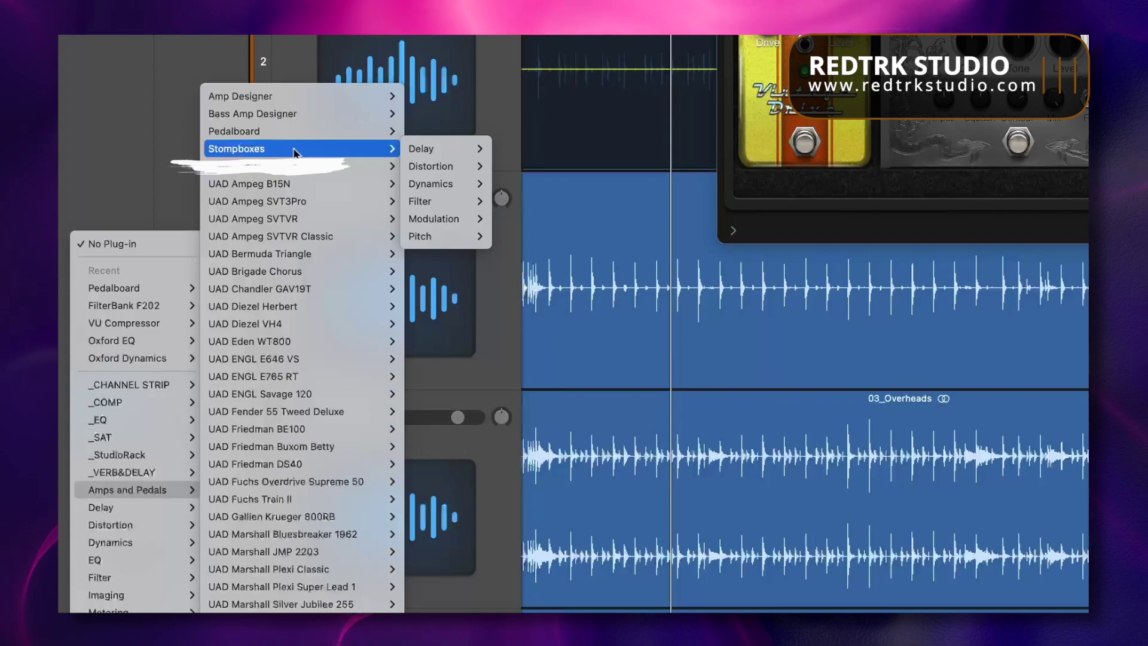
{"action": "mouse_move", "coordinate": [431, 166]}
{"action": "mouse_move", "coordinate": [523, 166]}
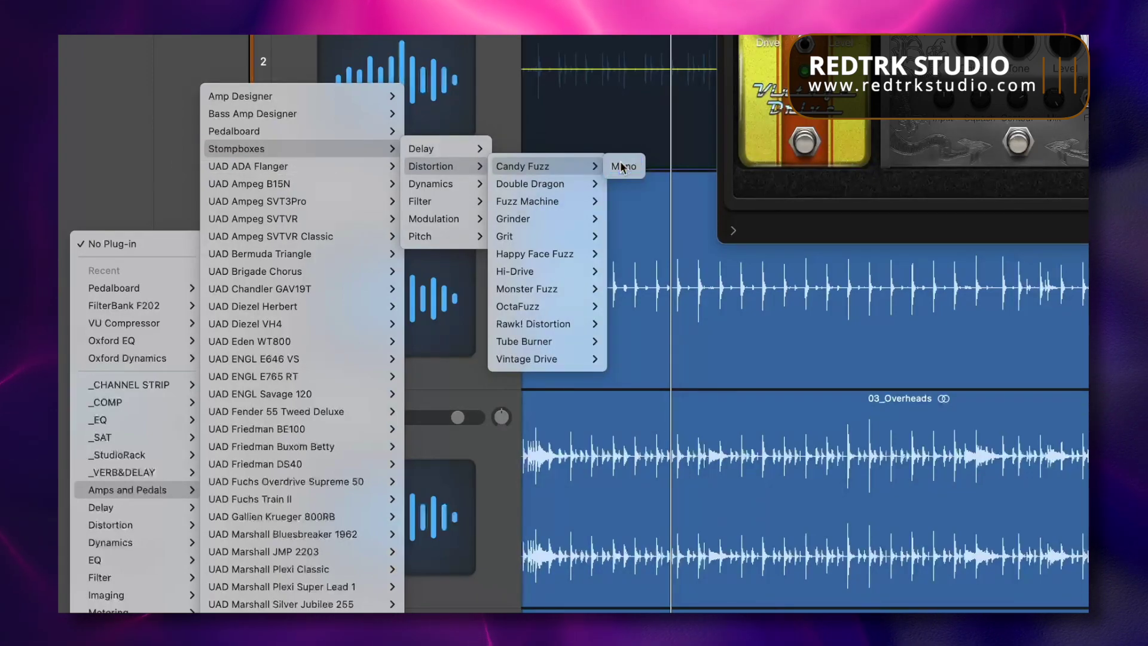
{"action": "left_click", "coordinate": [622, 166]}
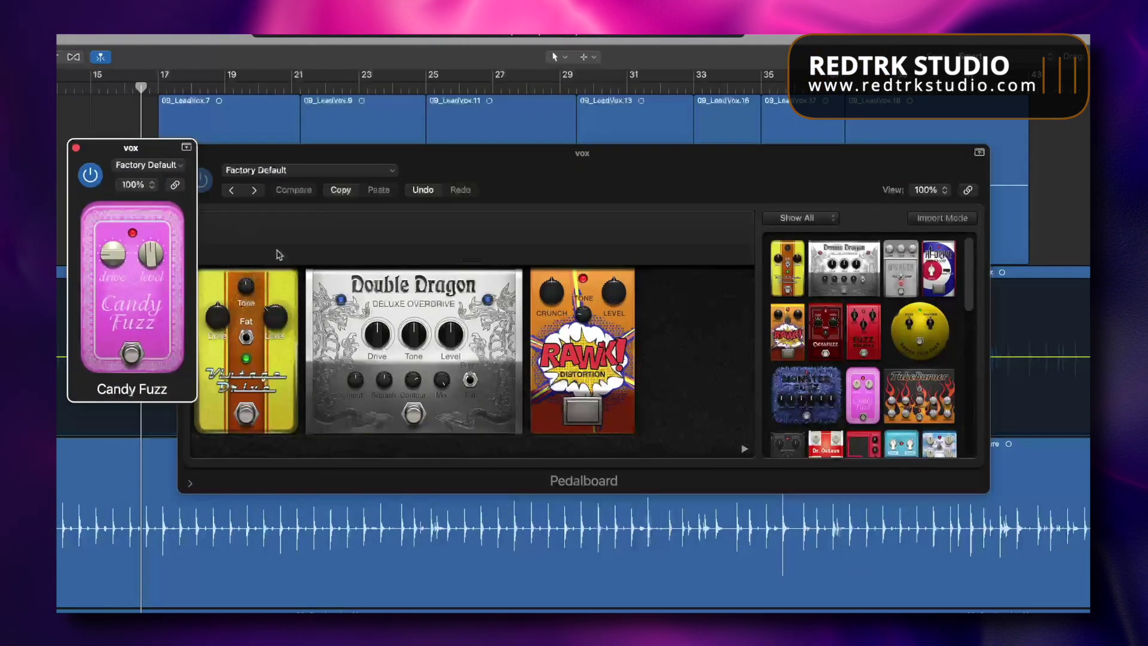
- Add a Candy Fuzz pedal to the end of the Pedalboard chain and move the standalone Candy Fuzz window
{"action": "double_click", "coordinate": [867, 393]}
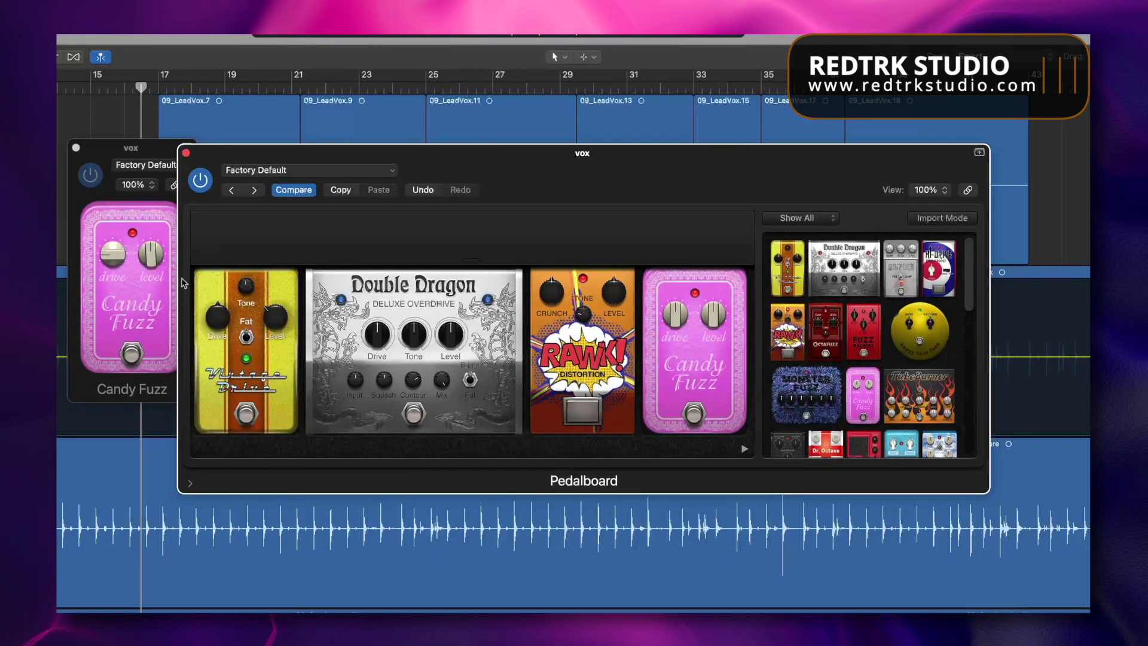
{"action": "left_click_drag", "start_coordinate": [145, 148], "coordinate": [141, 183]}
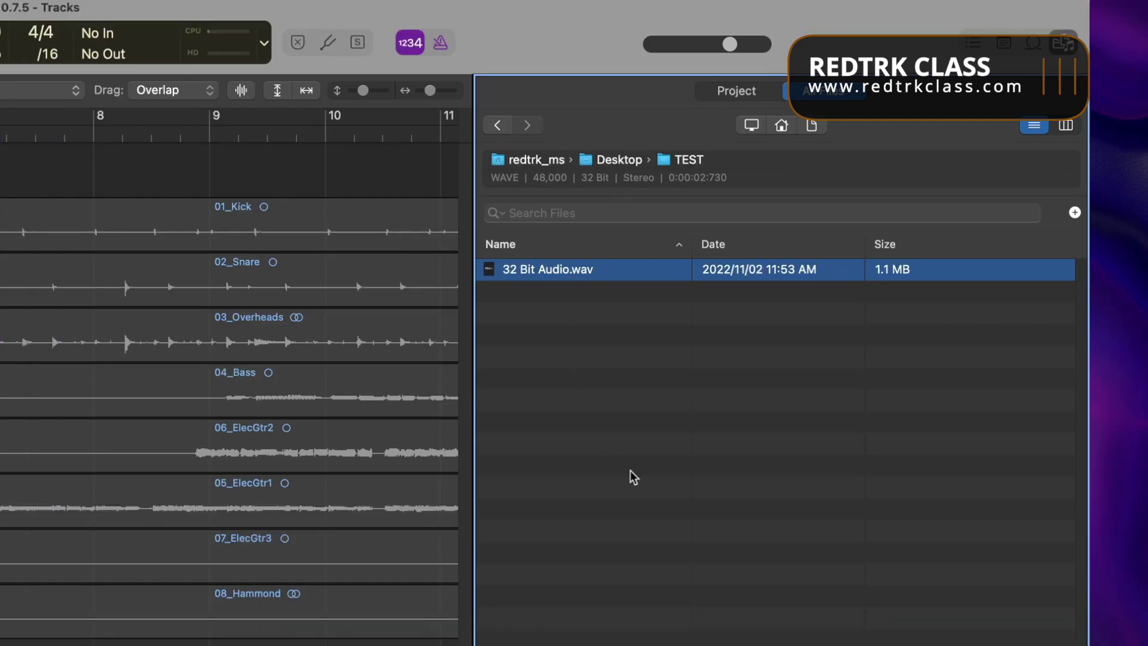
- Add 32 Bit Audio.wav from the TEST folder to the project's audio files
{"action": "left_click_drag", "start_coordinate": [575, 273], "coordinate": [697, 455]}
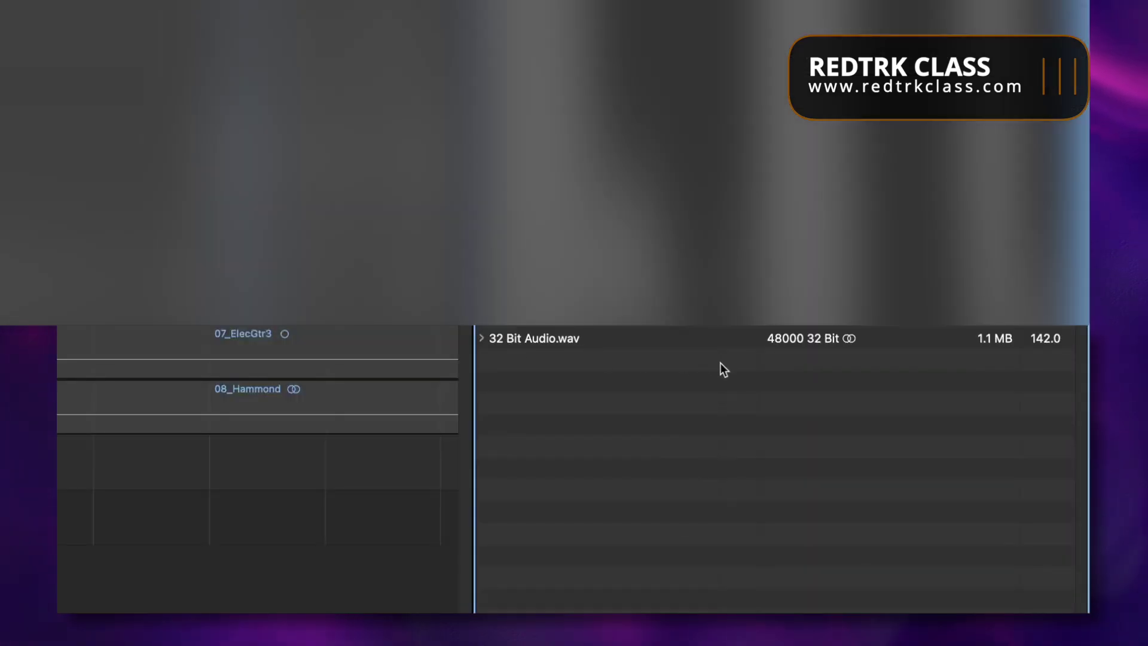